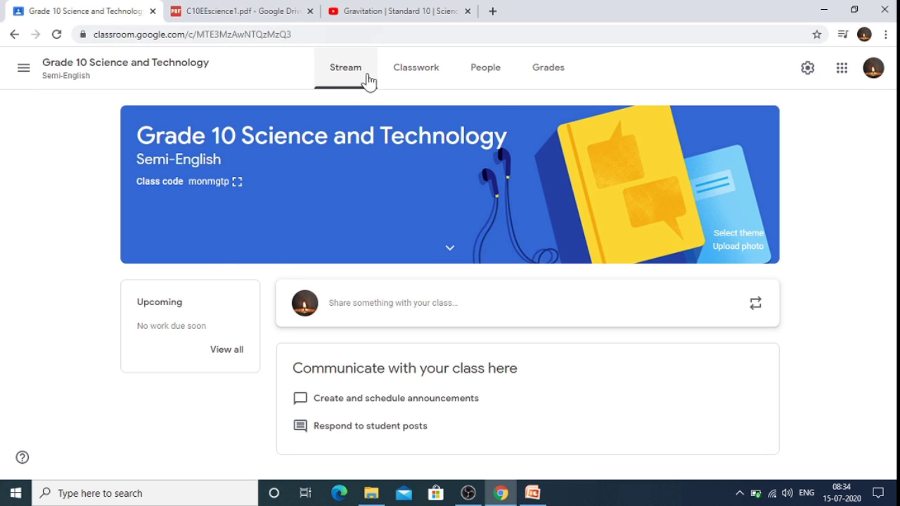
Add a classwork topic named "TOPIC 1 GRAVITATION" to the Grade 10 Science and Technology class
click(417, 79)
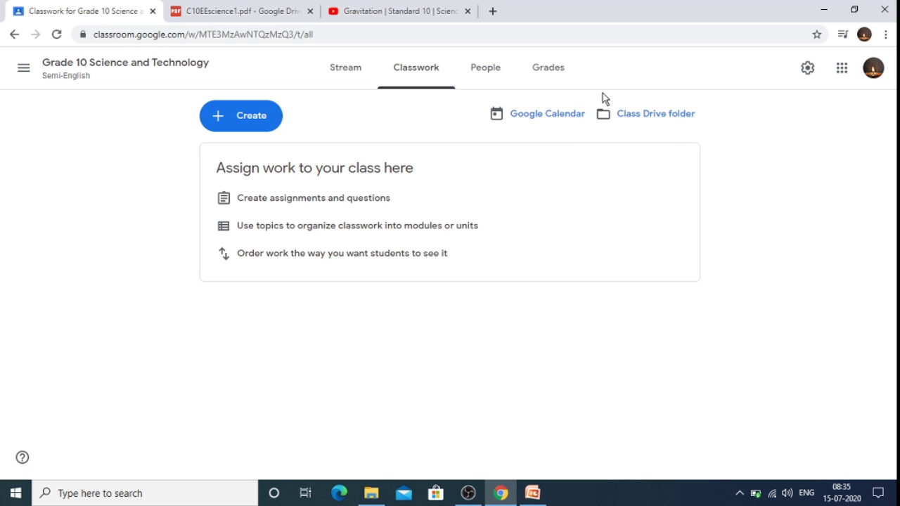
click(223, 121)
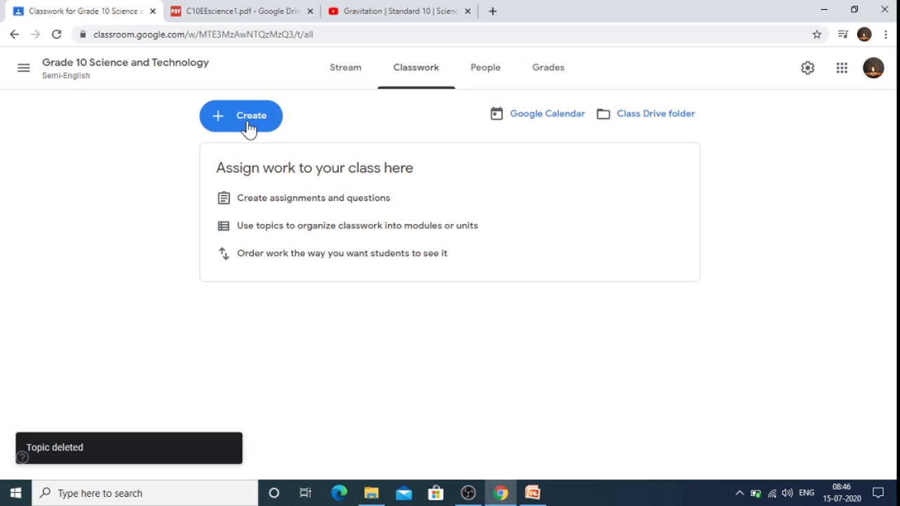
click(249, 129)
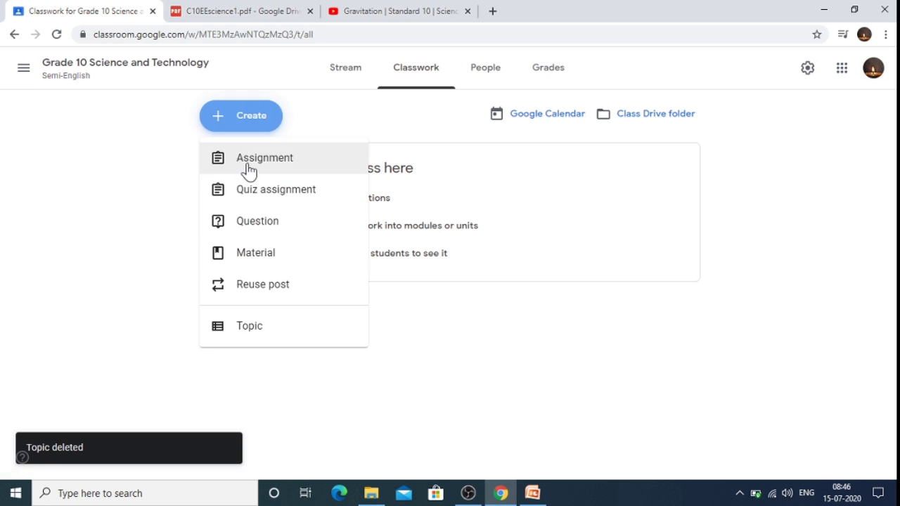
click(252, 328)
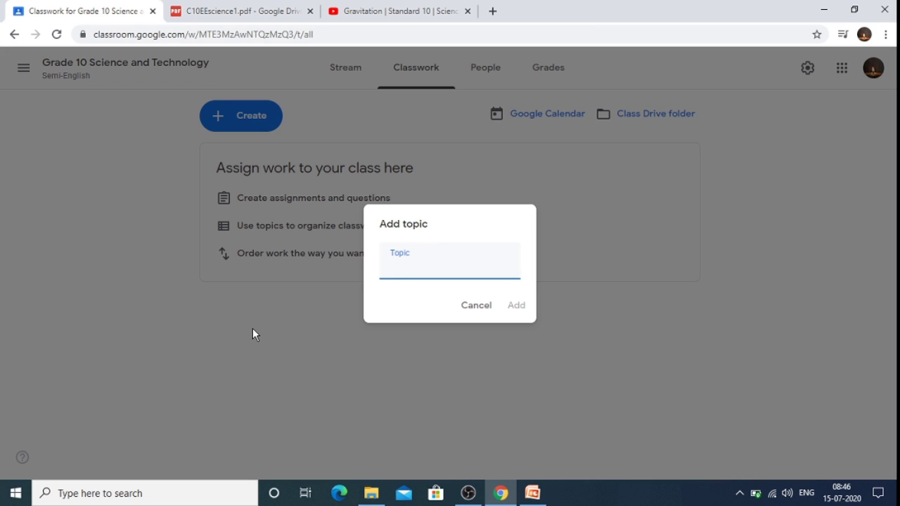
text(I)
key(BackSpace)
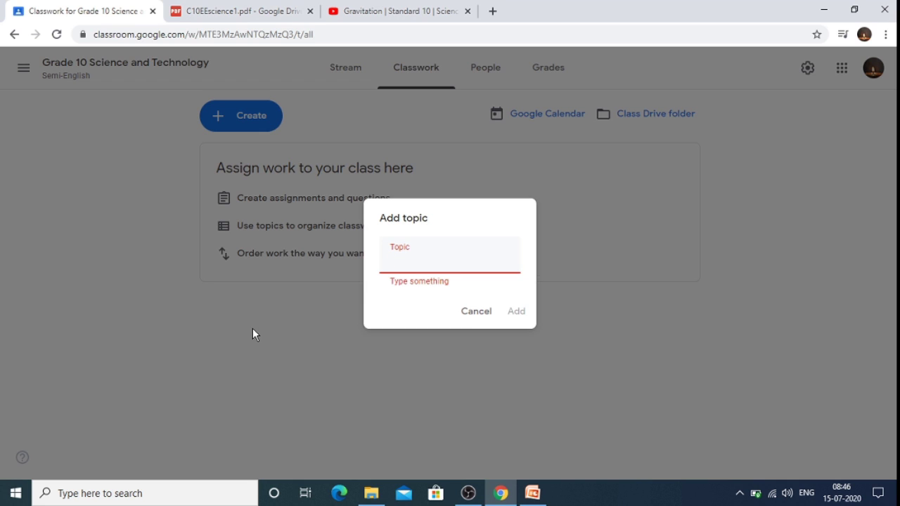
text(TOPI)
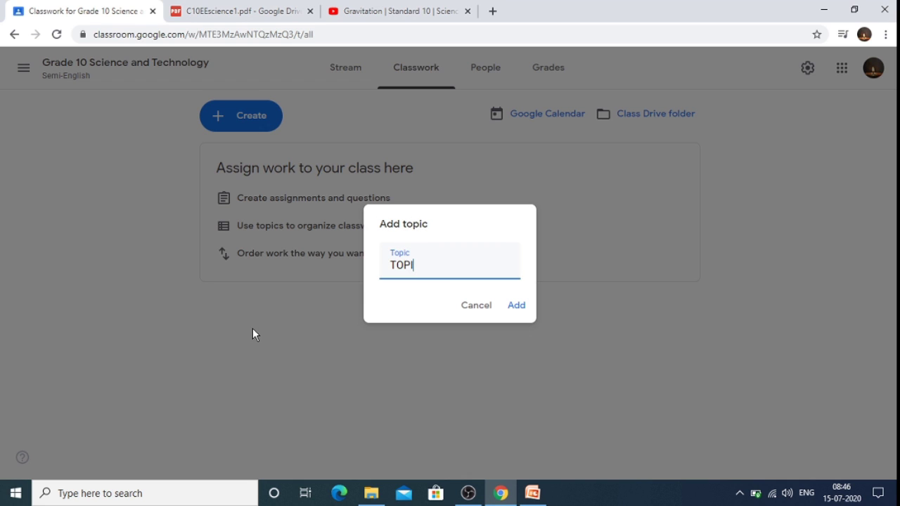
text(C 1 GRAVITA)
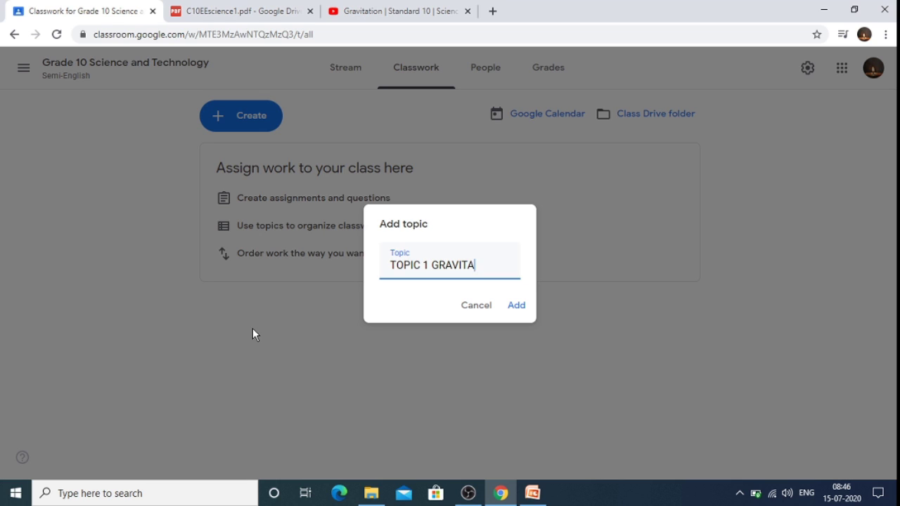
text(TION)
click(518, 305)
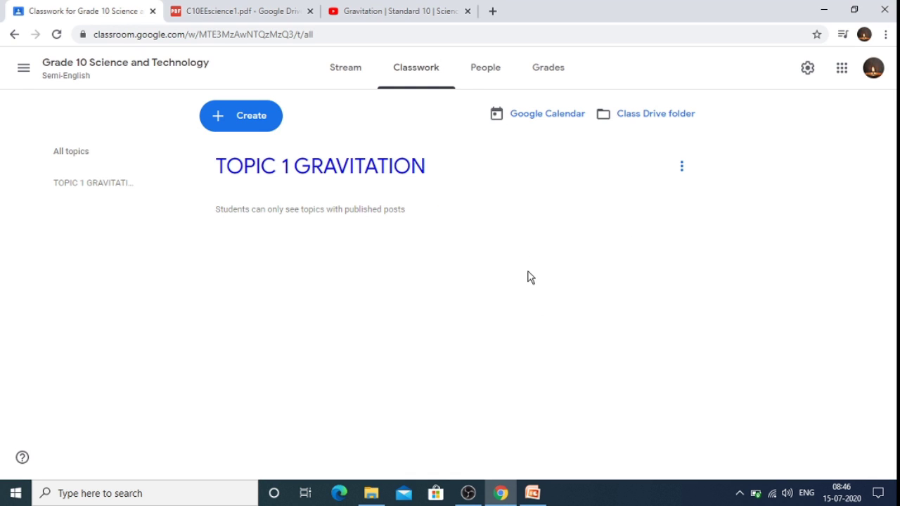
Add a second classwork topic named "TOPIC 2 PERIODIC CLASSIFICATION OF ELEMENTS"
click(235, 122)
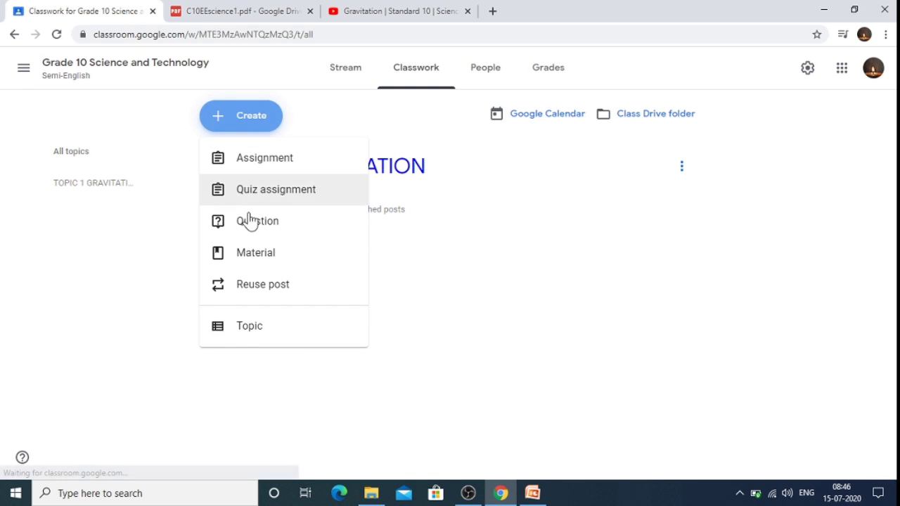
click(246, 323)
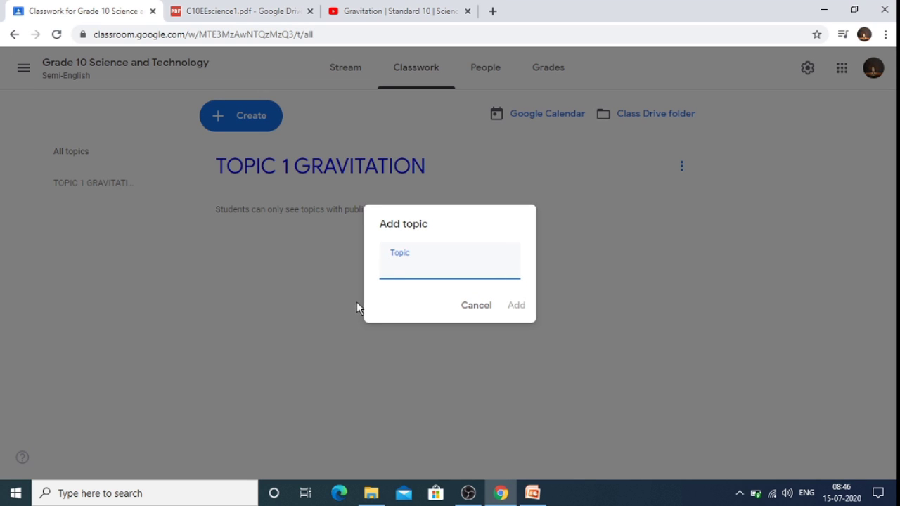
text(TOPIC 2)
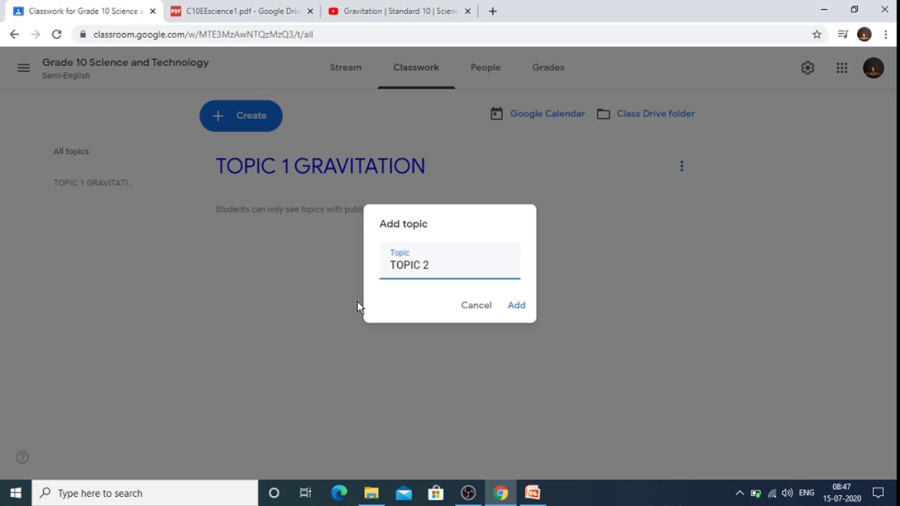
text(PERIODIC CL)
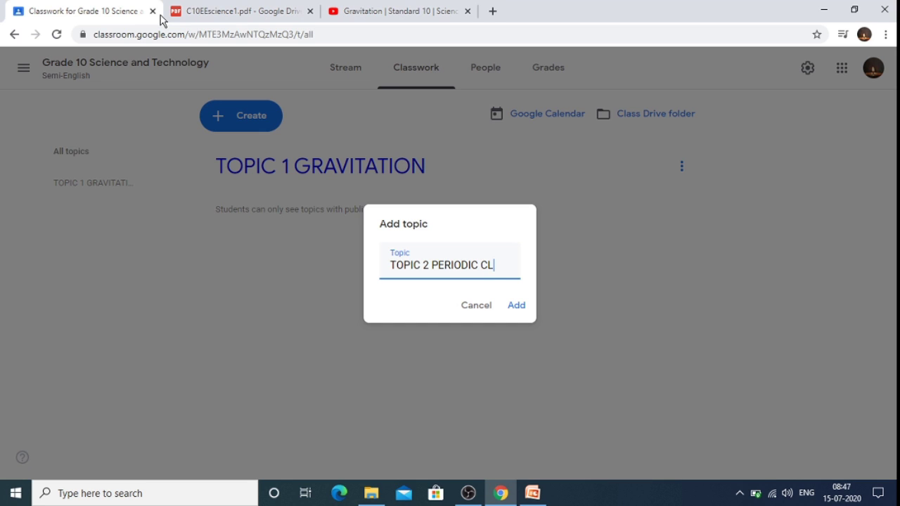
text(ASSIFIC)
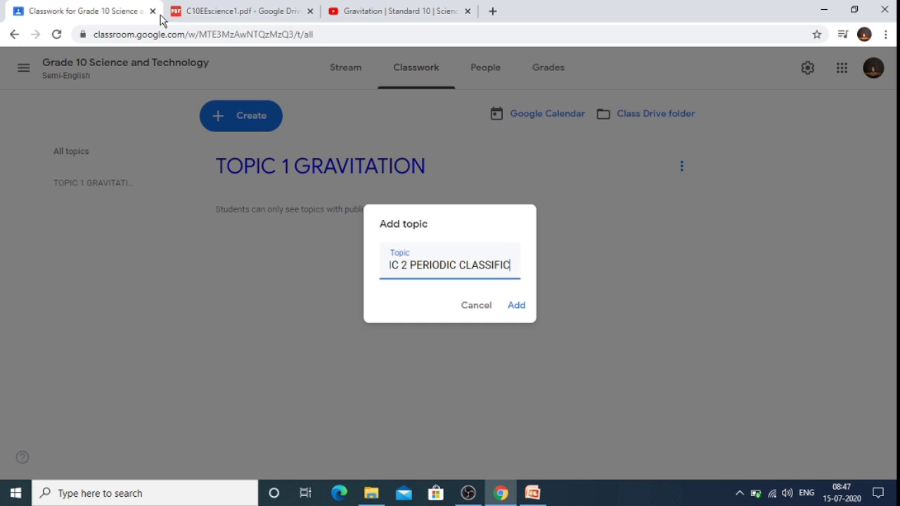
text(ATION O)
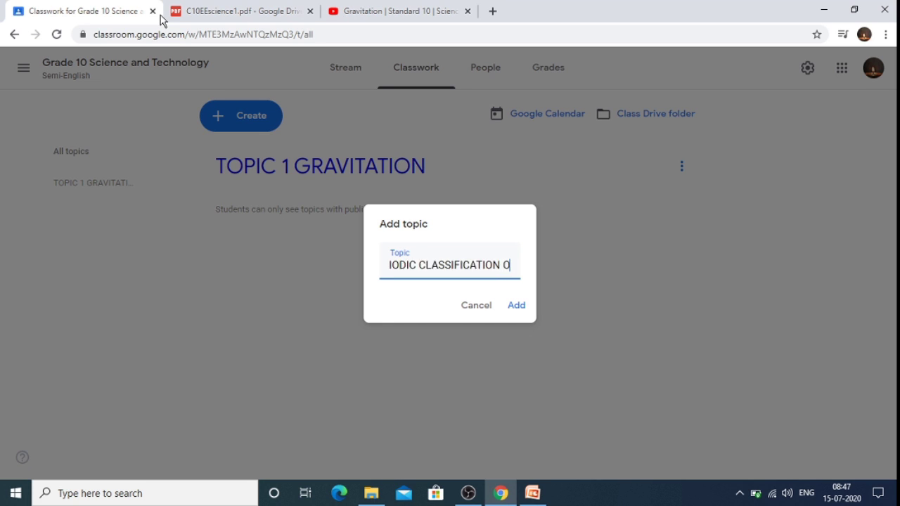
text(F ELEMENTS)
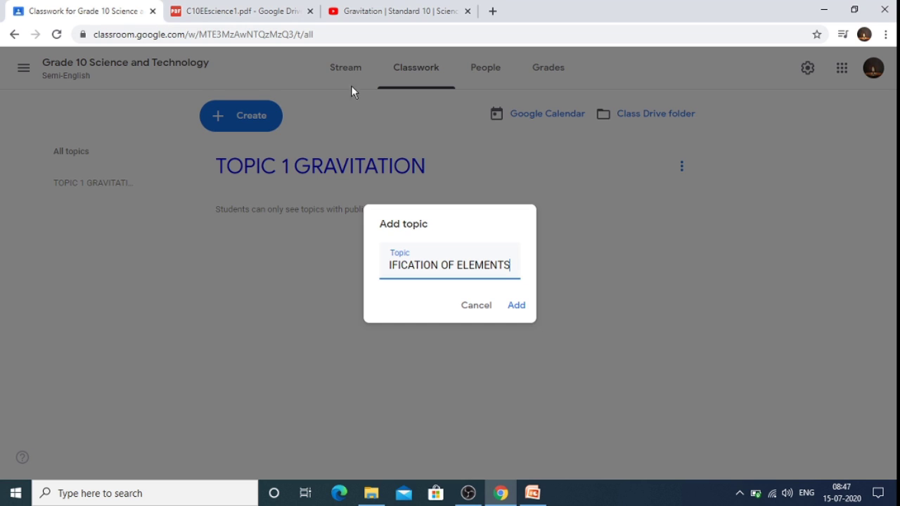
click(516, 307)
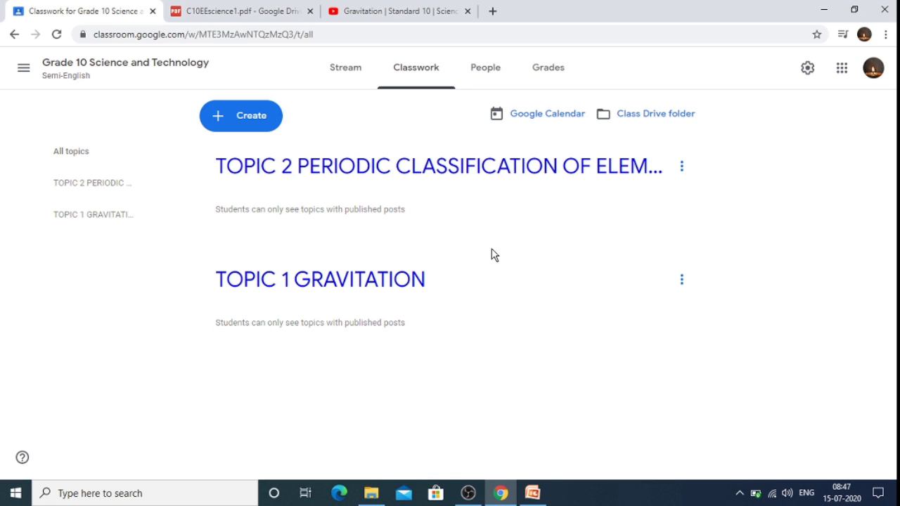
Create a new classwork material and title it "GRAVITATION"
click(239, 122)
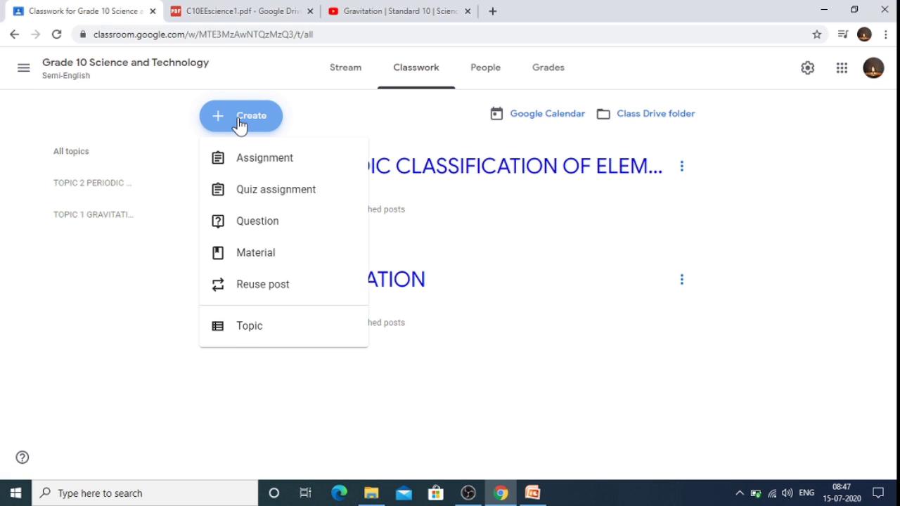
click(255, 256)
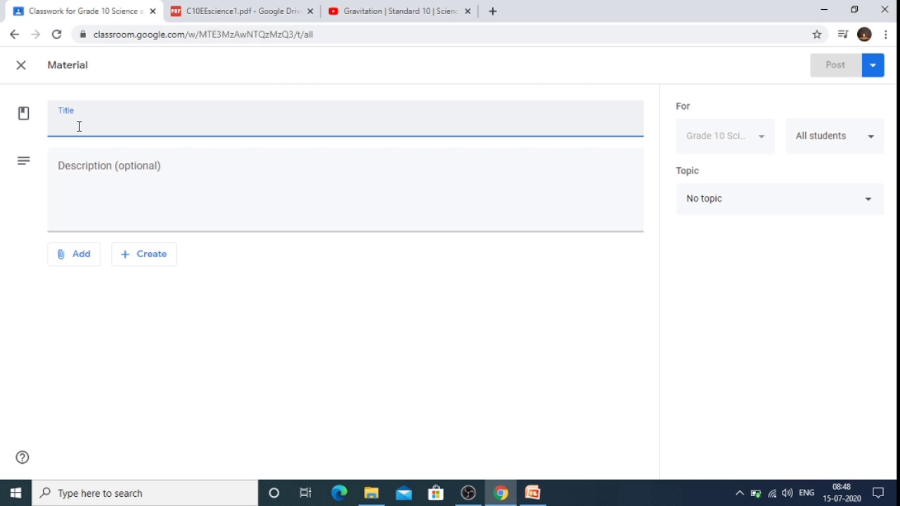
text(G)
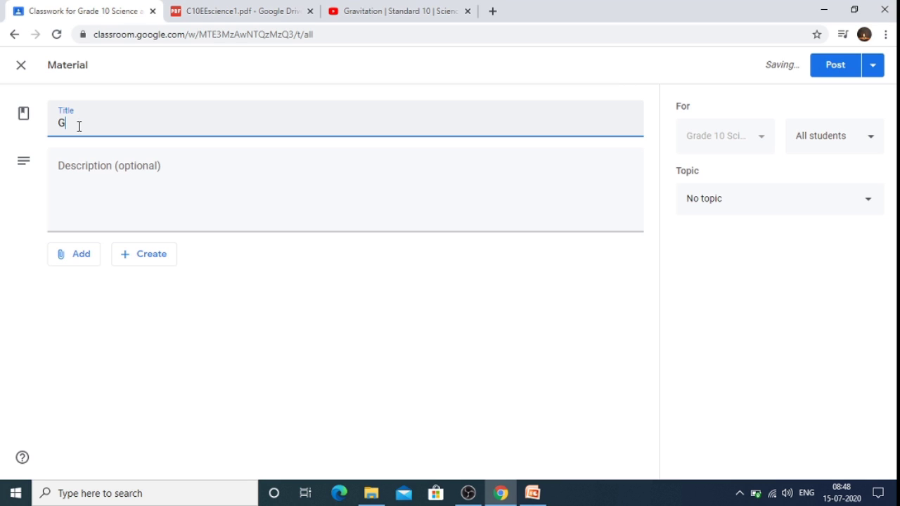
text(RAVITATION)
Attach the file "Unit 1 Gravitation" from the device's Google Classroom Marathi folder to the material
click(69, 263)
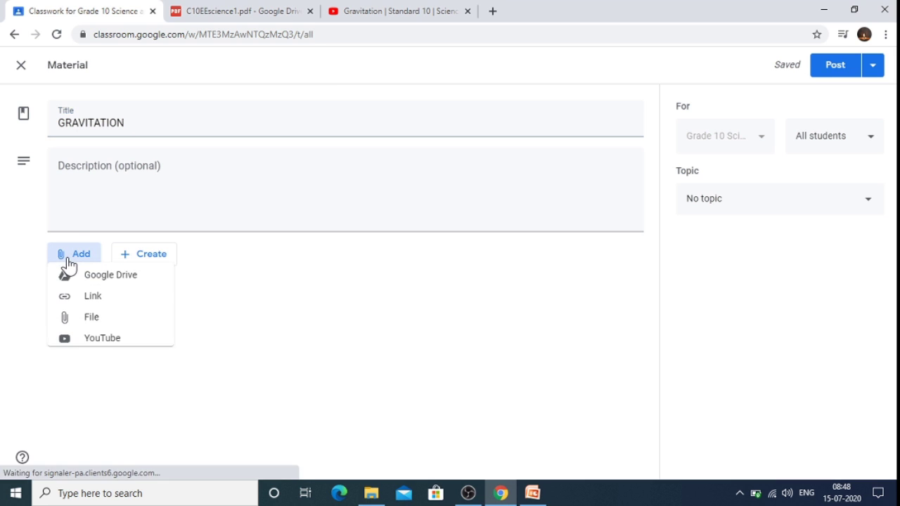
click(95, 330)
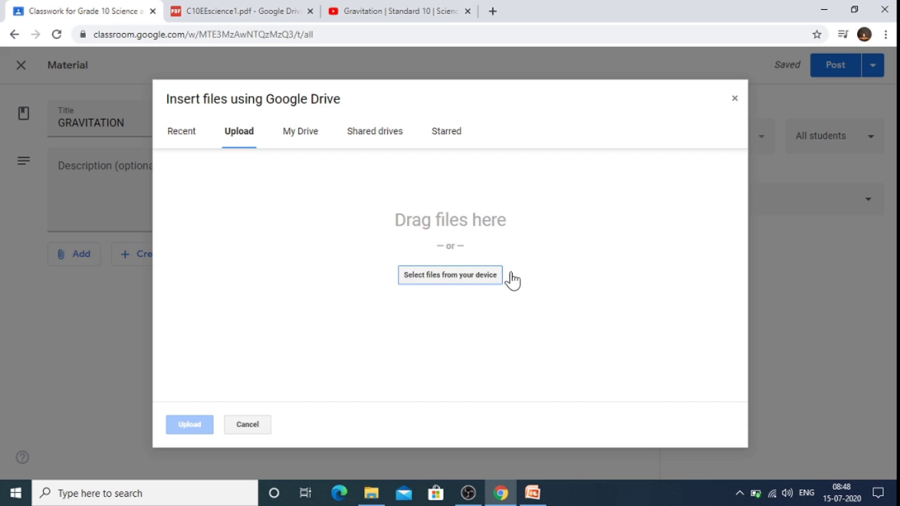
click(443, 280)
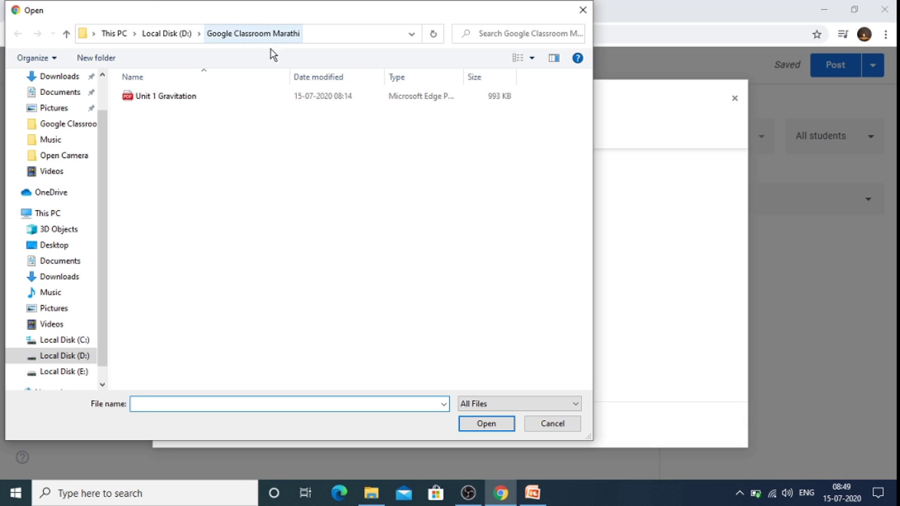
click(130, 99)
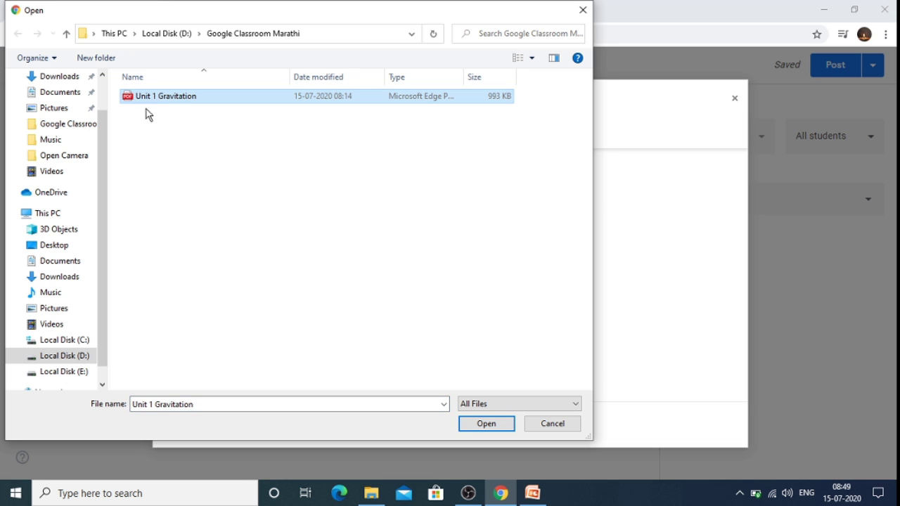
click(486, 424)
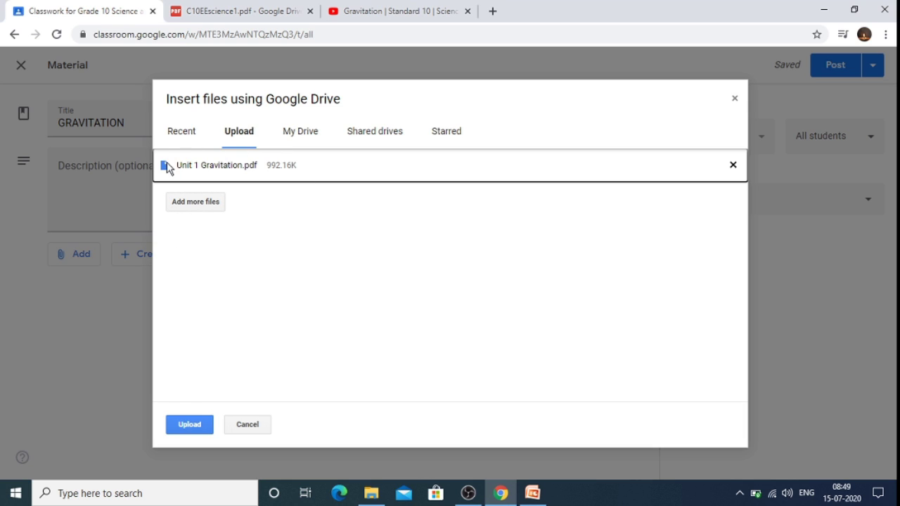
click(190, 426)
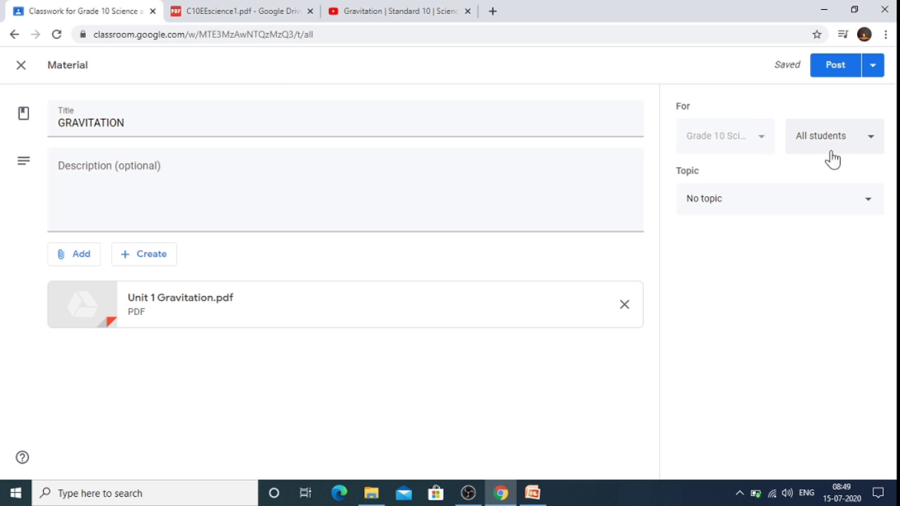
Assign the material to TOPIC 1 GRAVITATION and post it to all students
click(726, 206)
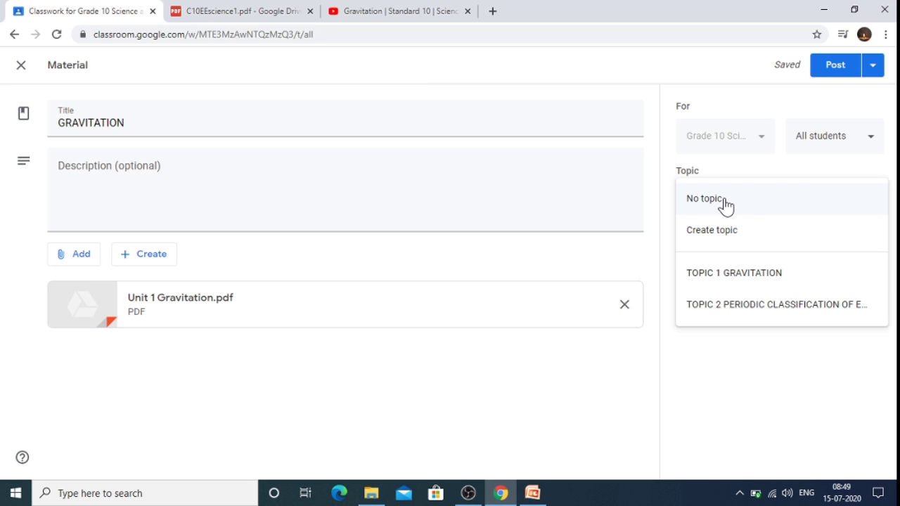
click(742, 280)
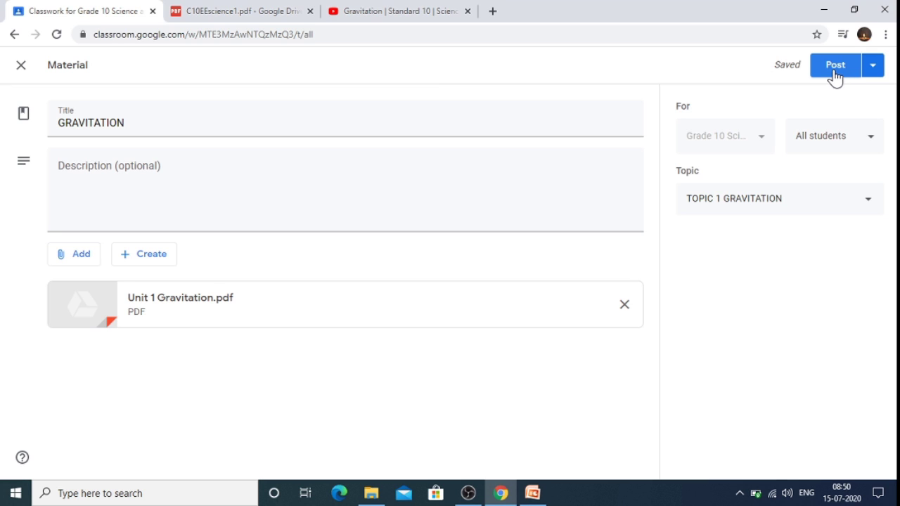
click(872, 71)
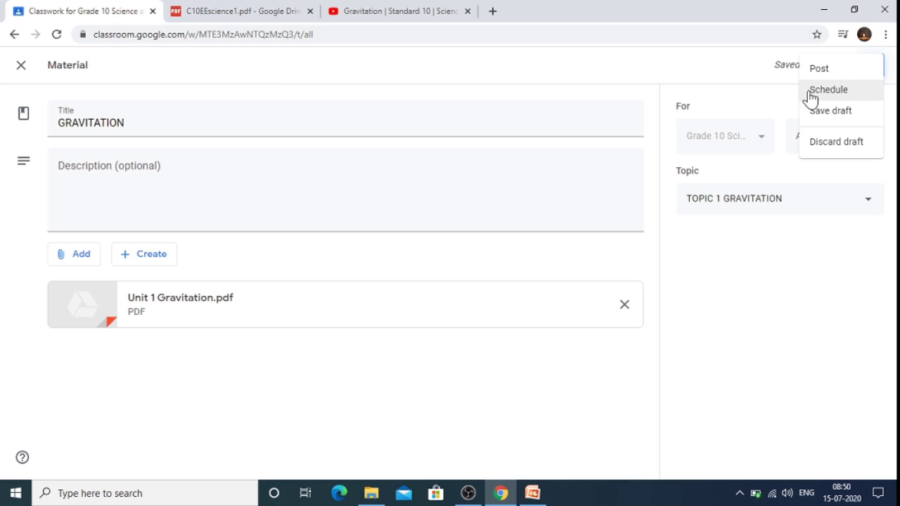
click(732, 83)
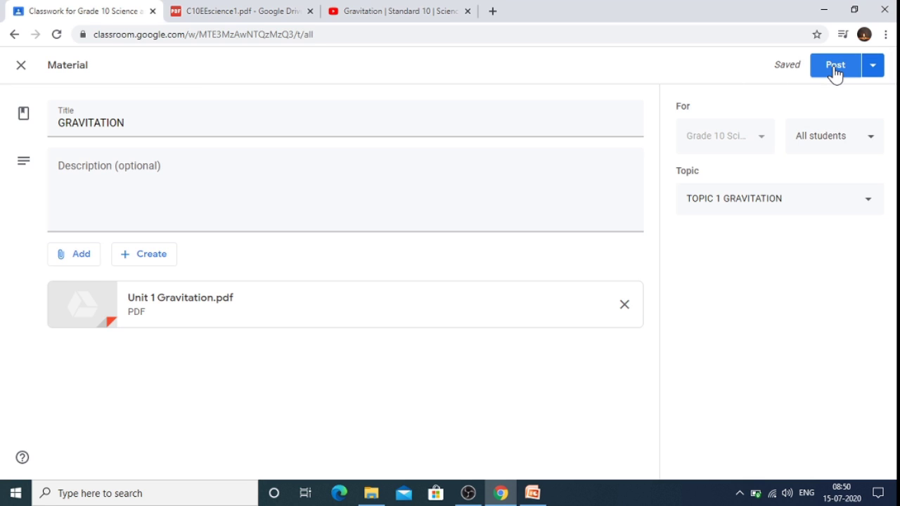
click(835, 68)
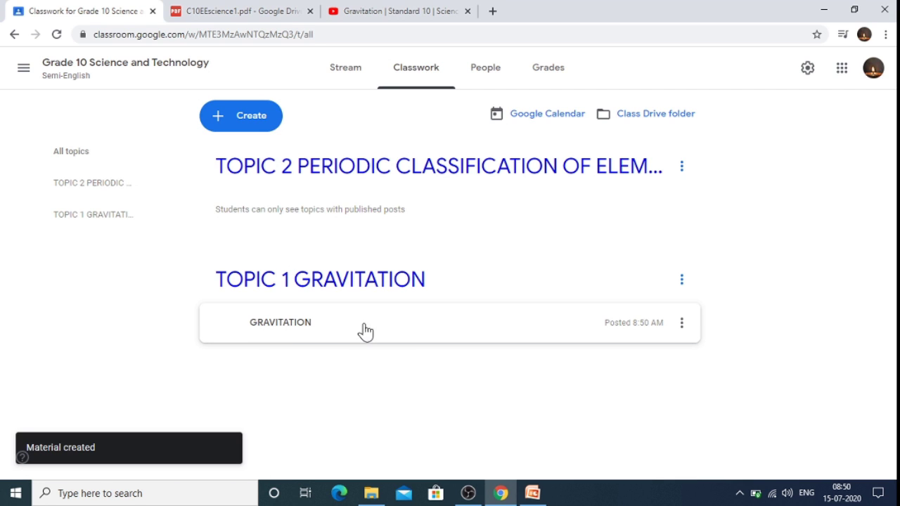
View the posted GRAVITATION material and look through its attached Unit 1 Gravitation PDF
click(267, 330)
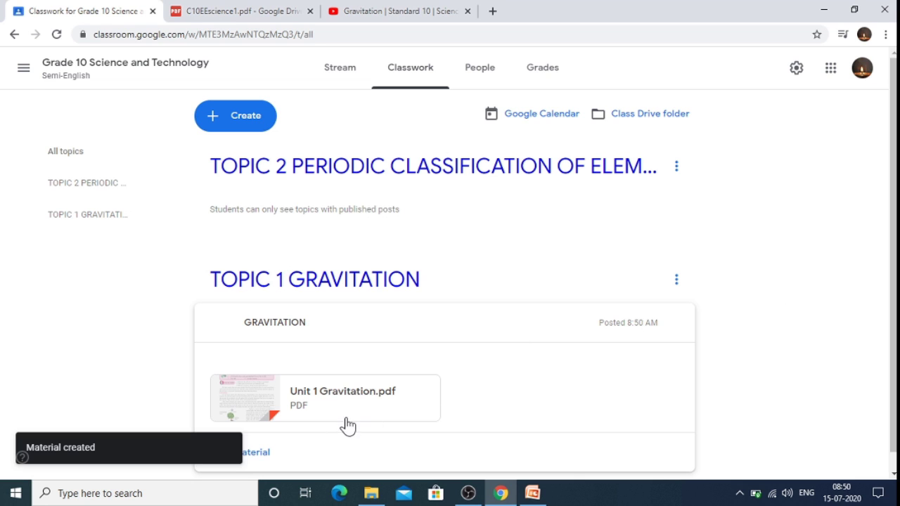
scroll(893, 282, down, 1)
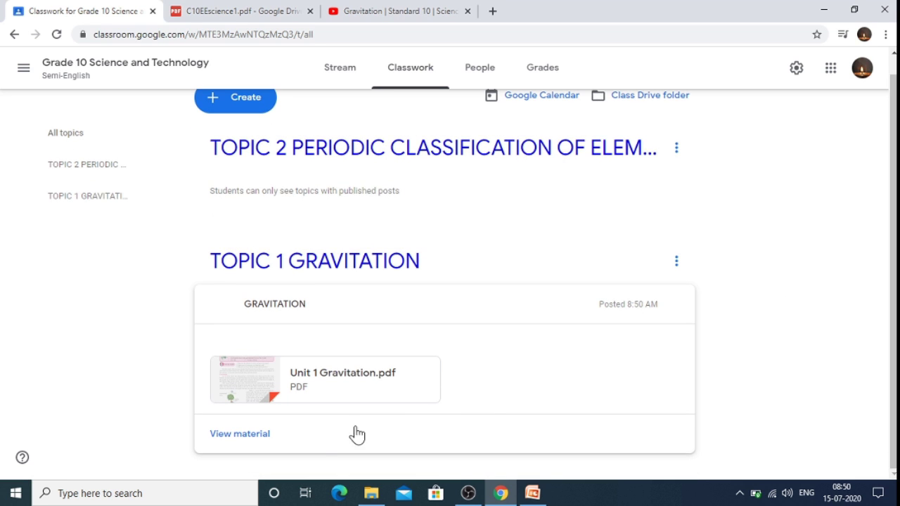
click(243, 434)
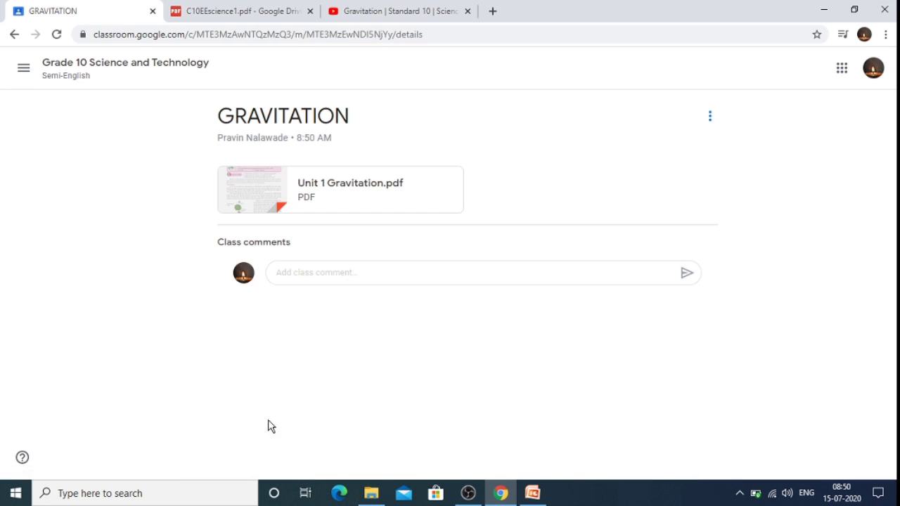
click(342, 188)
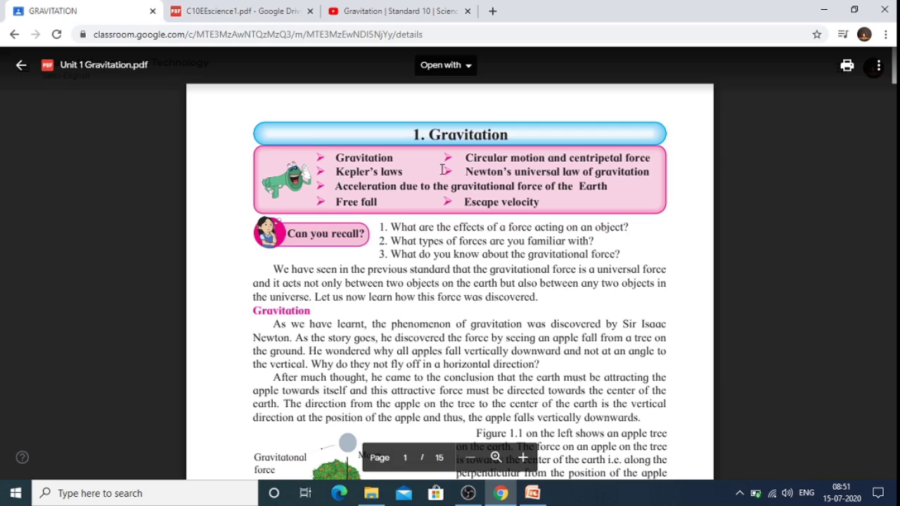
scroll(450, 281, down, 15)
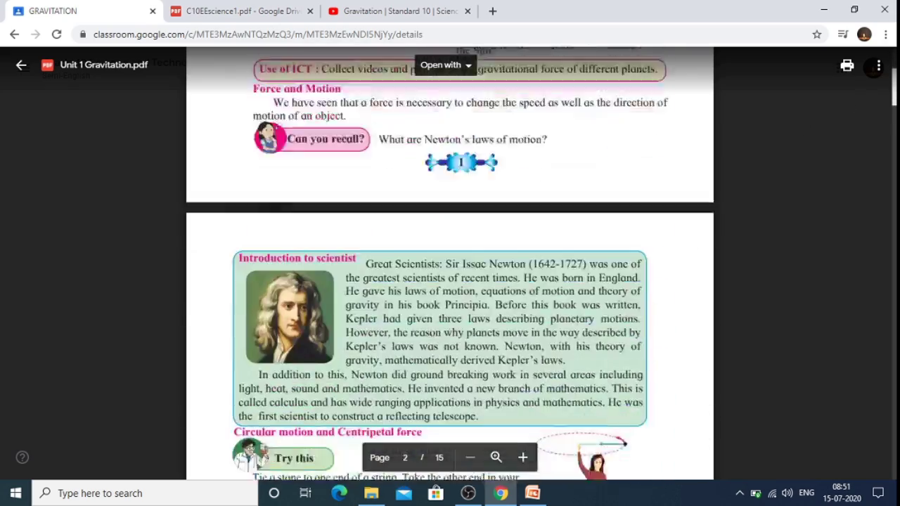
Read through further pages of the Unit 1 Gravitation PDF and return to the class's classwork list
scroll(516, 441, down, 15)
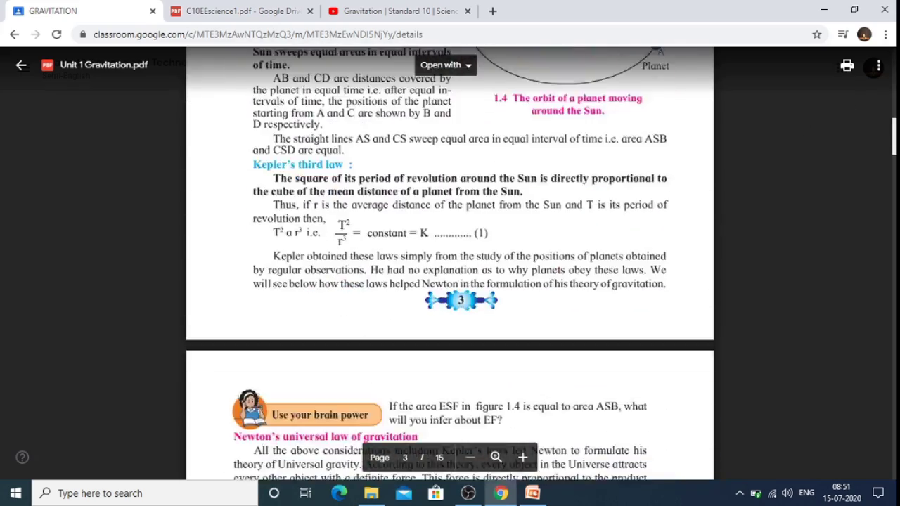
scroll(450, 281, down, 15)
scroll(450, 281, down, 15)
scroll(450, 281, down, 3)
scroll(450, 282, up, 7)
scroll(450, 282, up, 20)
scroll(450, 282, up, 20)
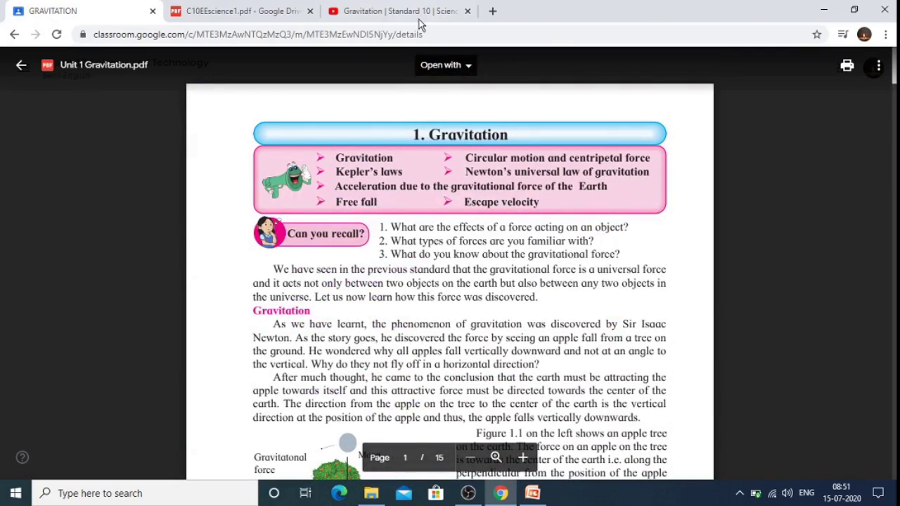
click(21, 65)
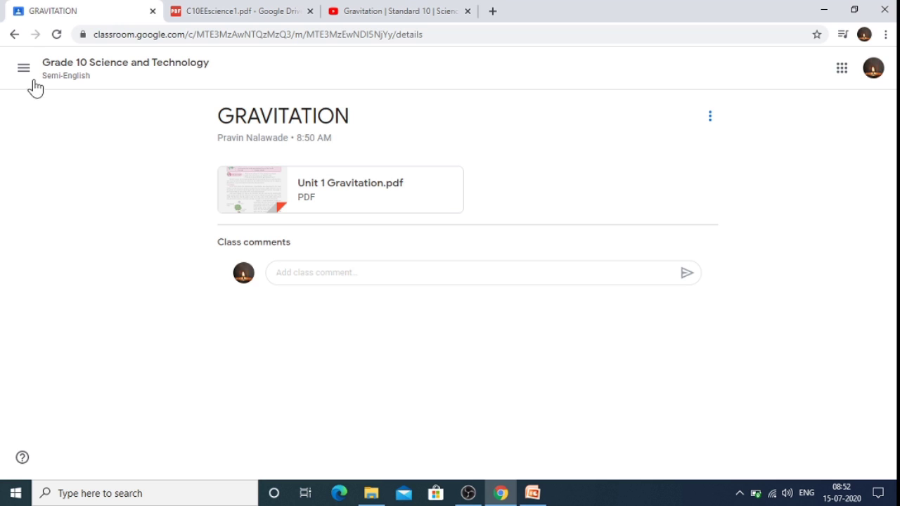
click(14, 35)
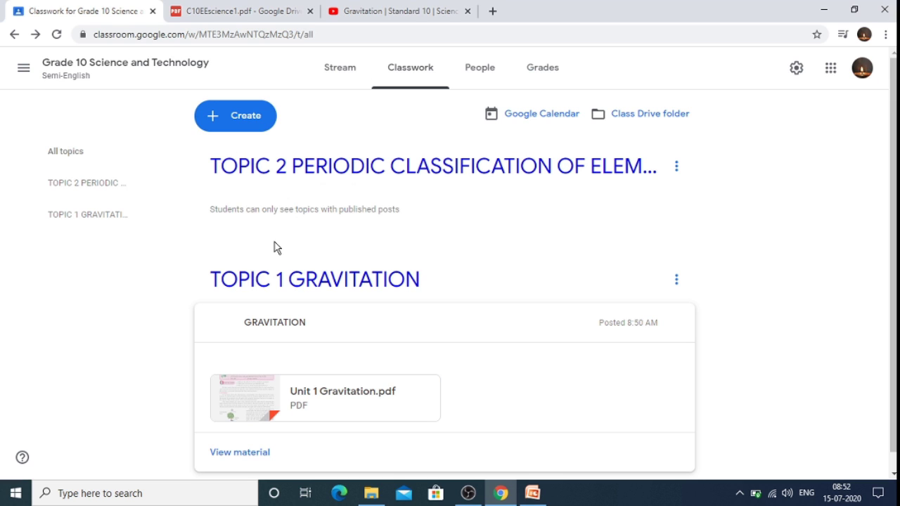
Create a new classwork material and title it "GRAVITATION (VIDEO)"
click(235, 121)
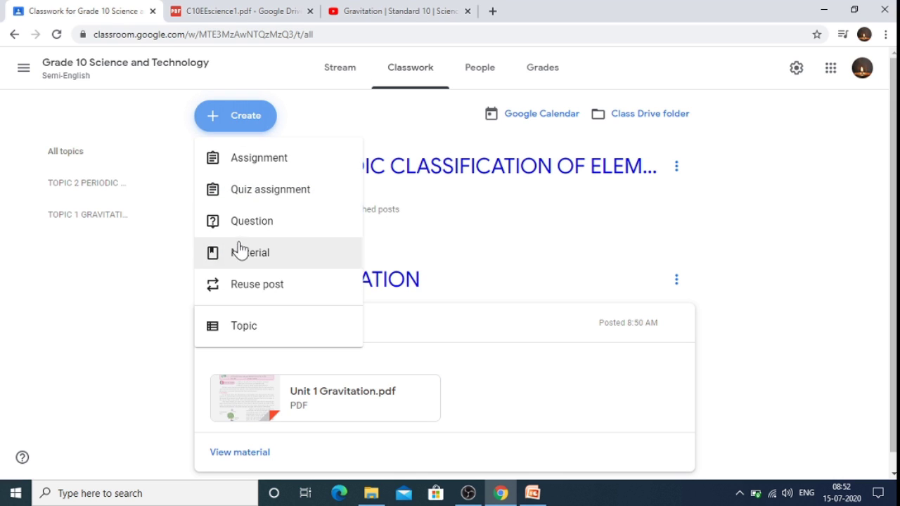
click(239, 254)
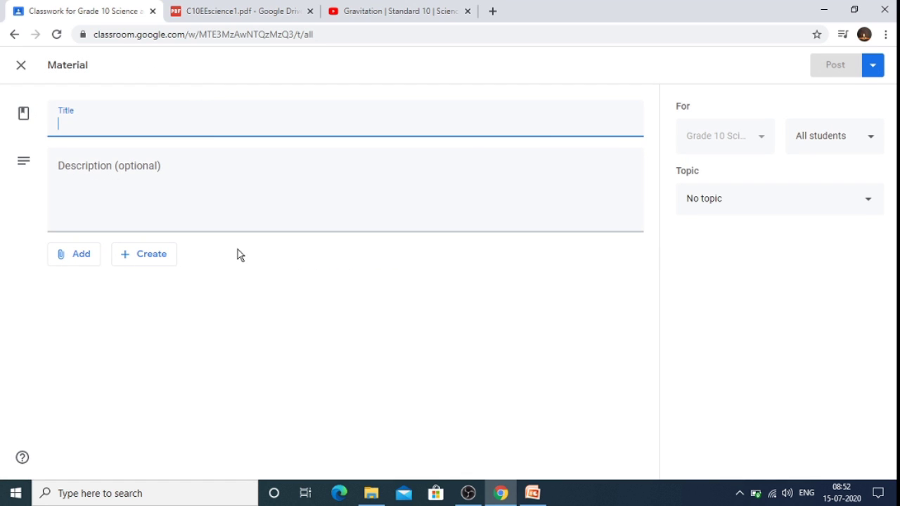
text(GRA)
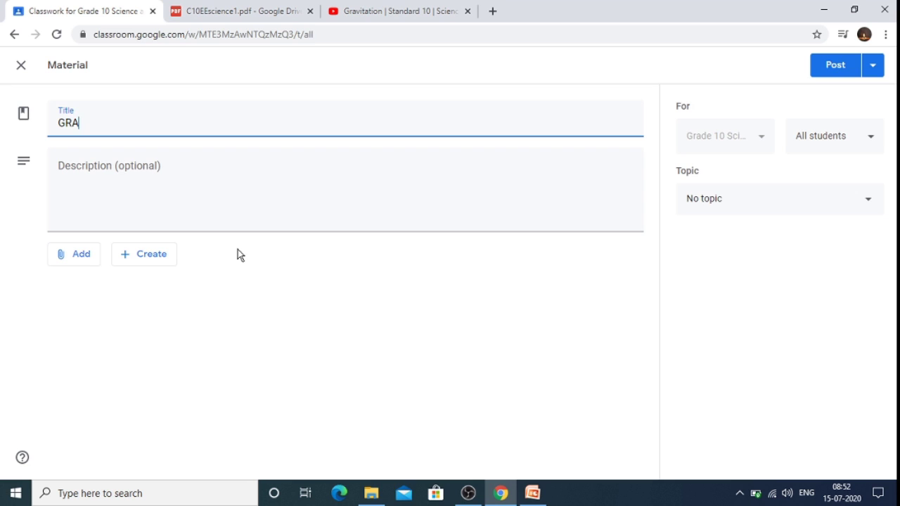
text(VITATION (VIDEO)
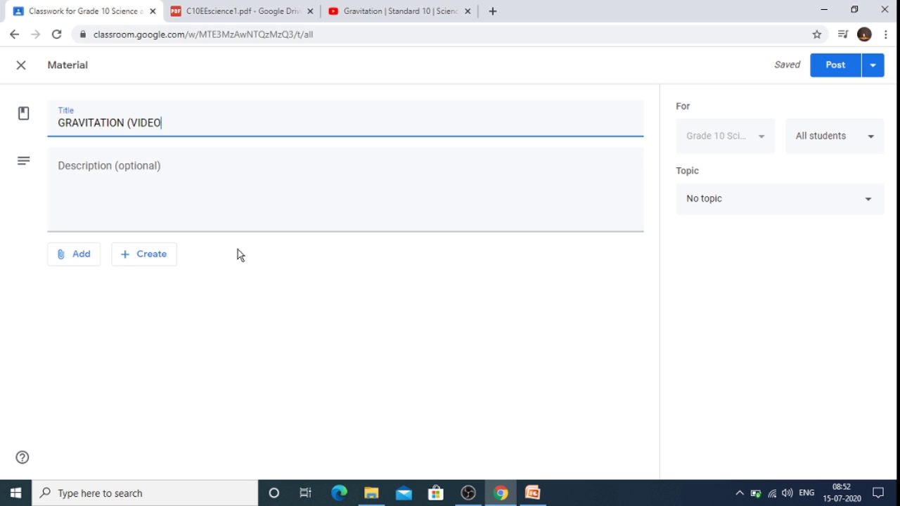
text())
Start adding a YouTube video to the material and copy the URL of the open Gravitation | Standard 10 | Science 1 video
click(83, 262)
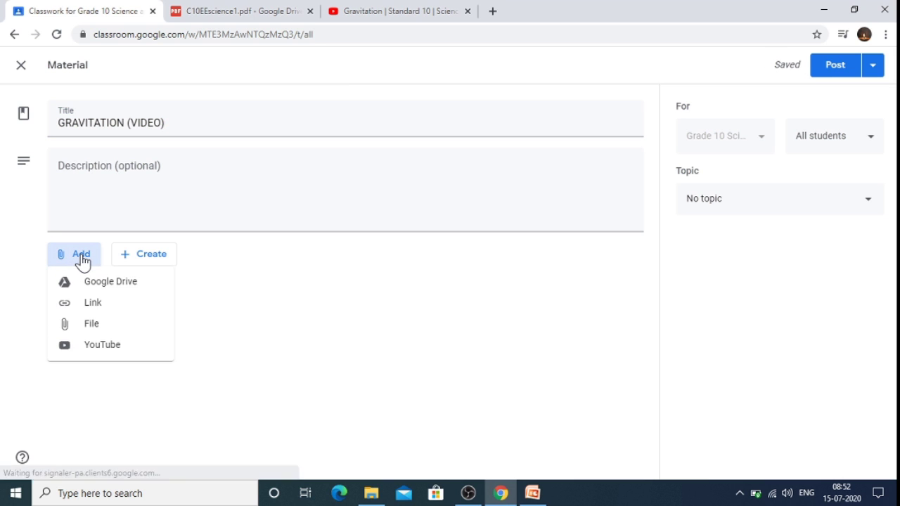
click(100, 345)
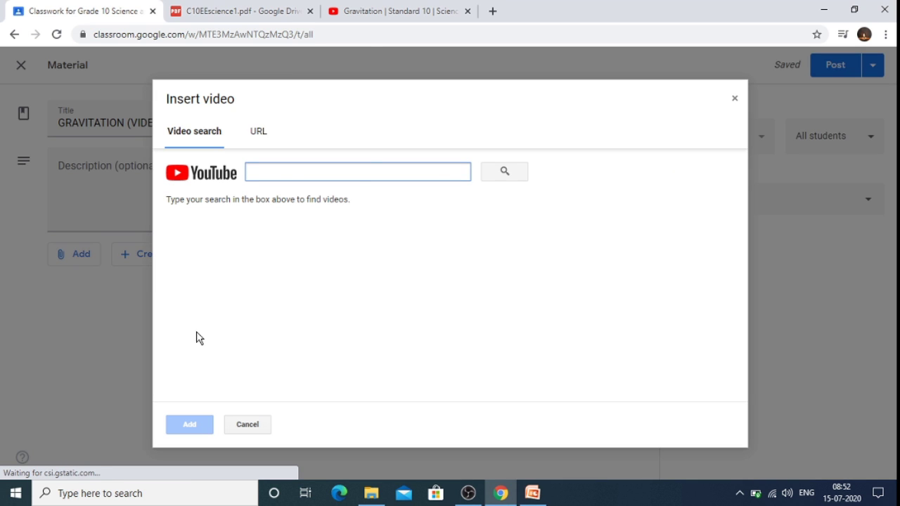
click(378, 9)
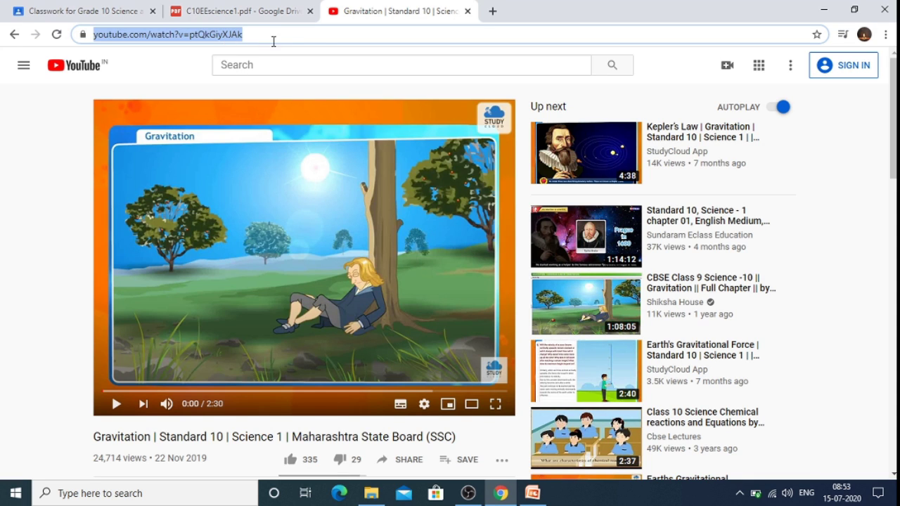
click(294, 37)
drag(323, 38, 95, 41)
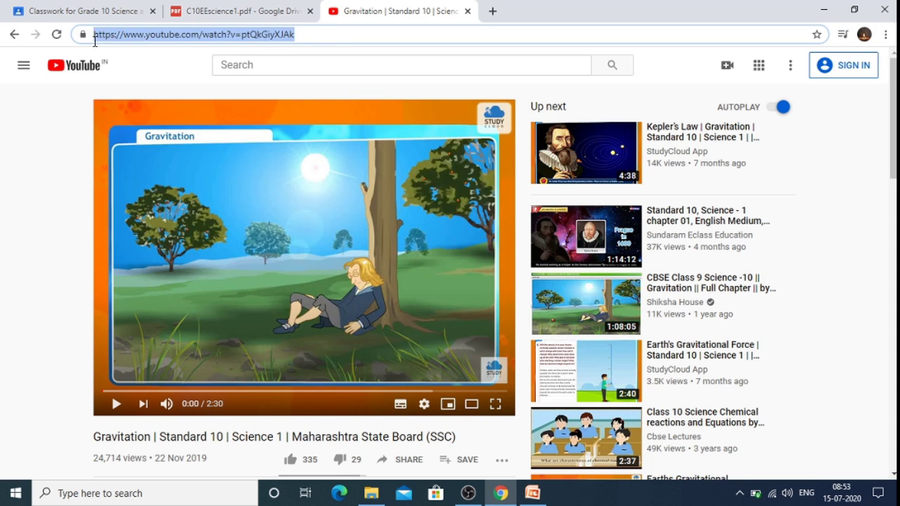
right_click(310, 190)
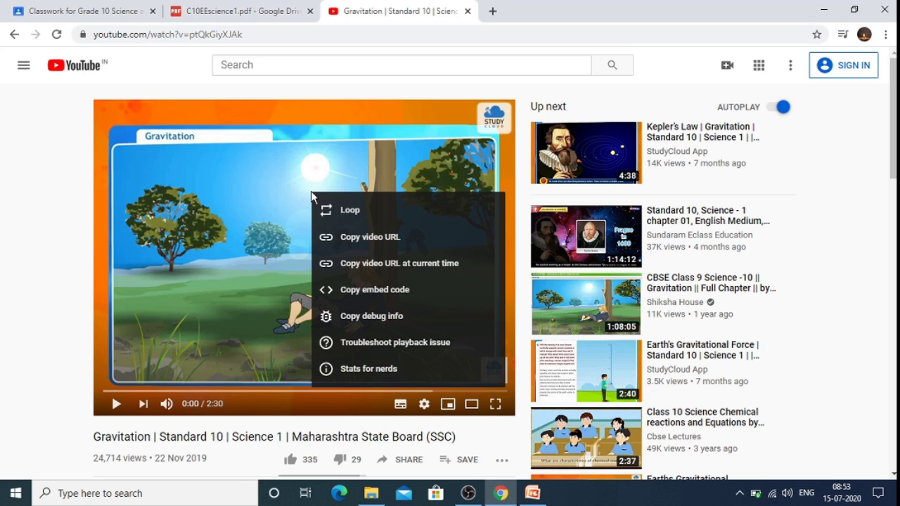
click(360, 239)
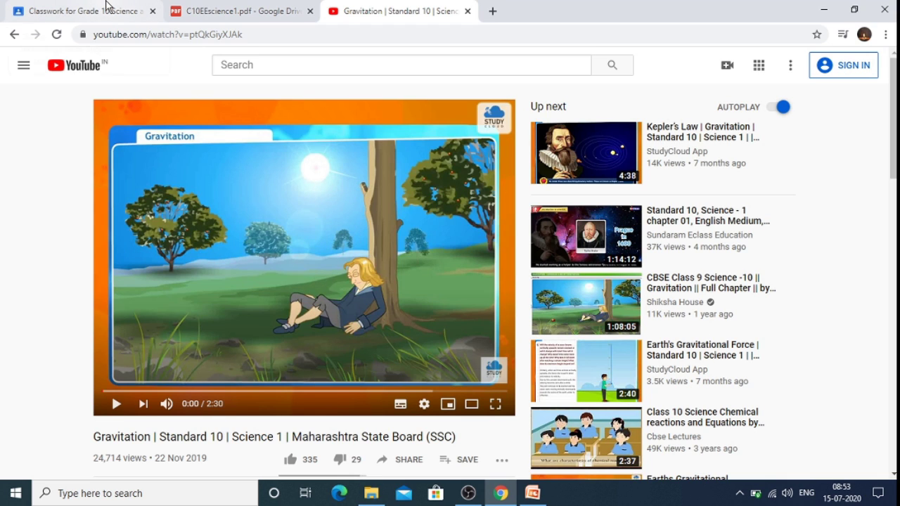
click(106, 5)
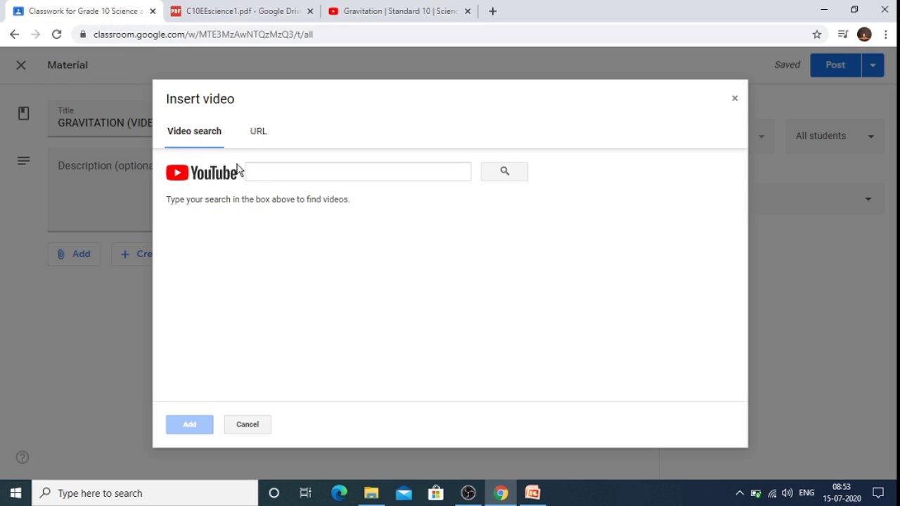
click(270, 174)
right_click(270, 175)
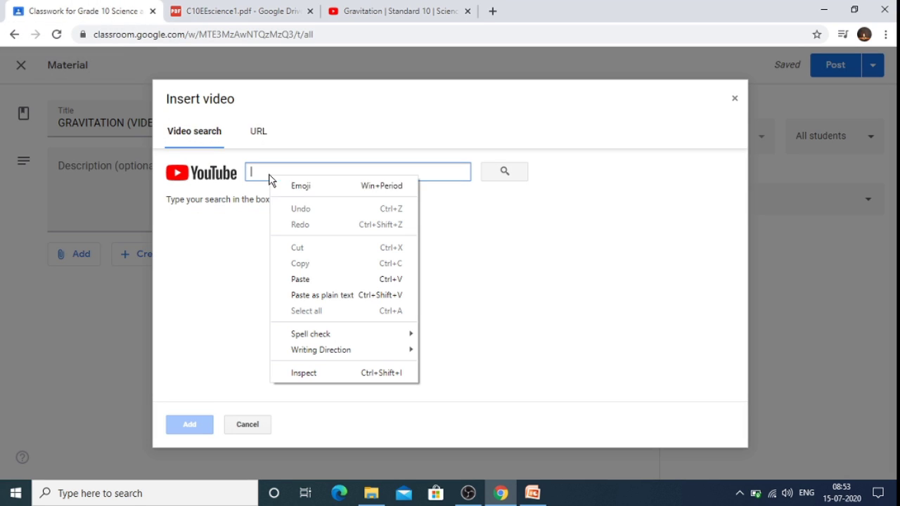
click(315, 285)
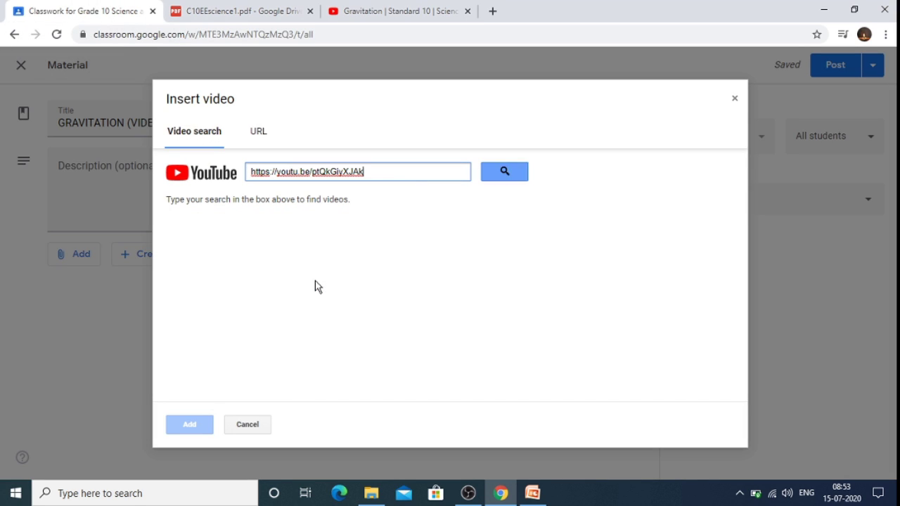
click(507, 172)
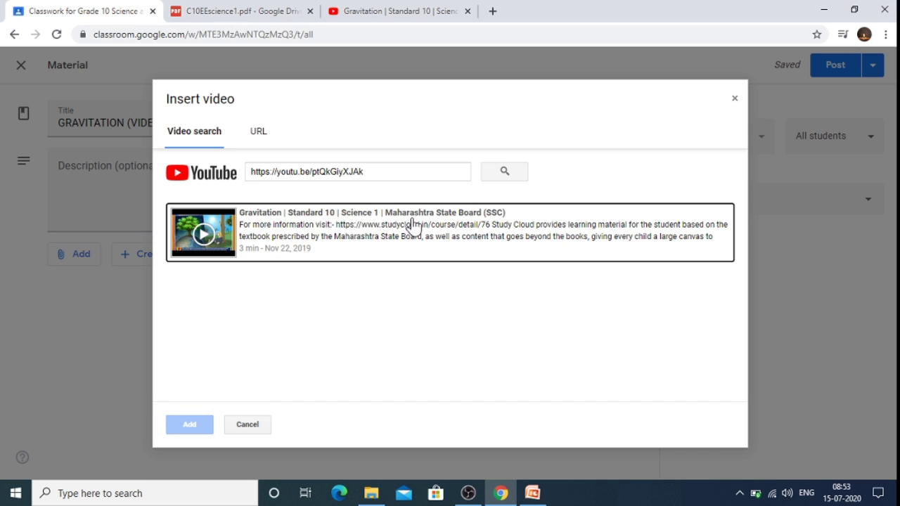
click(530, 220)
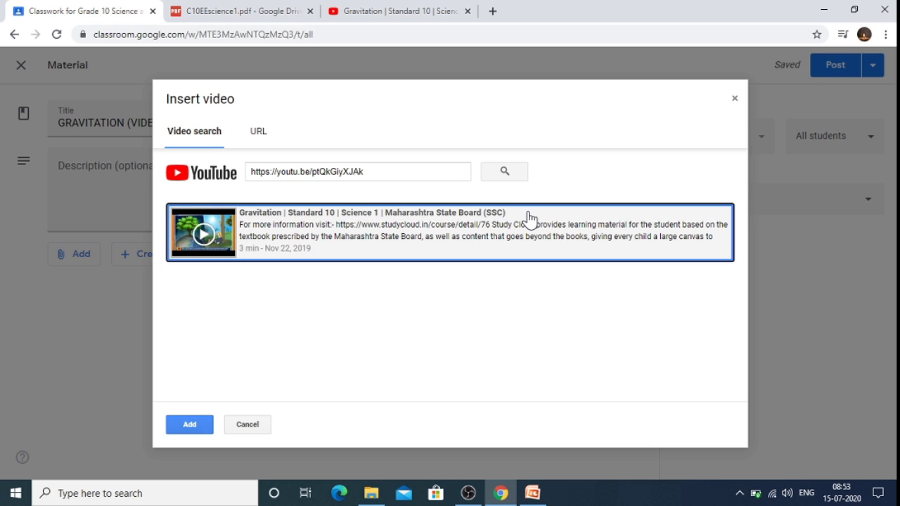
click(188, 425)
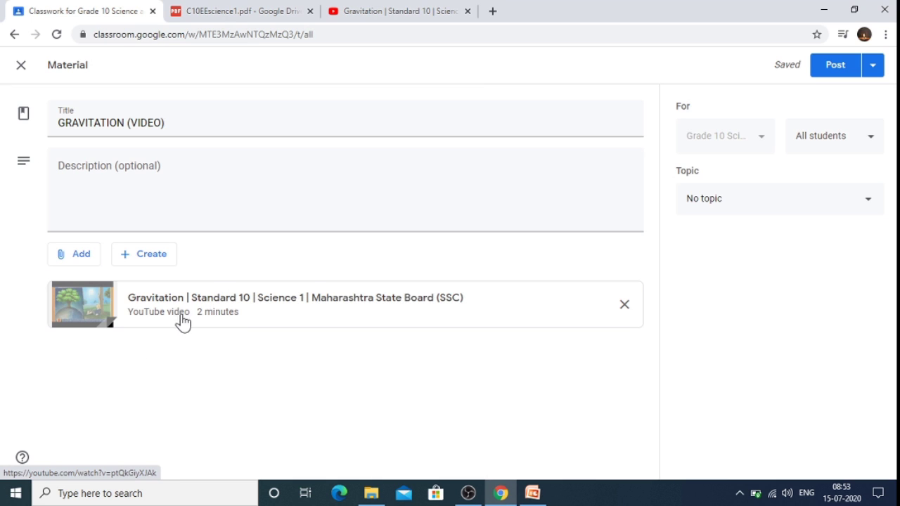
click(74, 262)
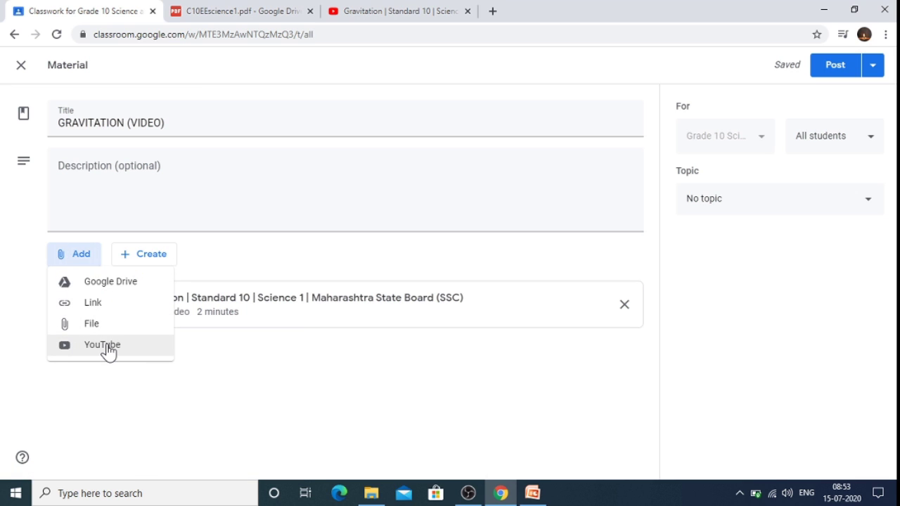
click(207, 378)
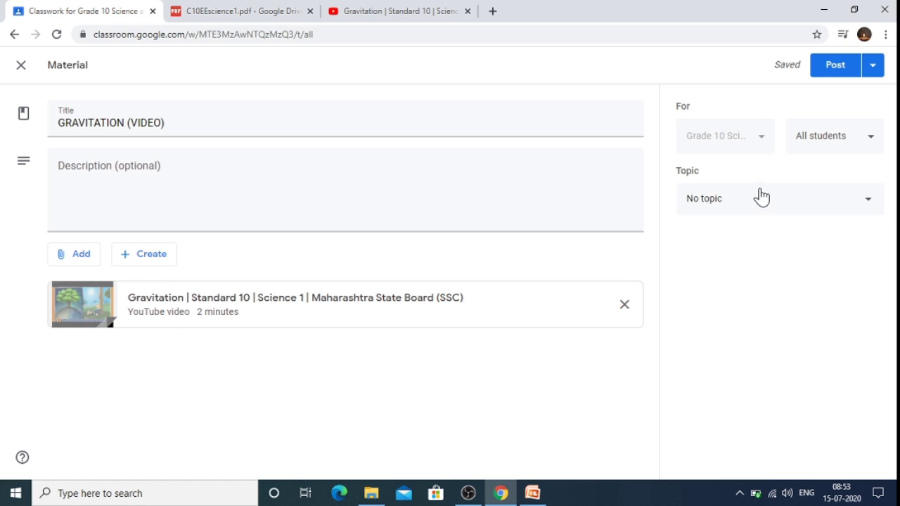
Assign the video material to TOPIC 1 GRAVITATION and schedule it for Jul 16, 2020 at 5:00 PM
click(717, 203)
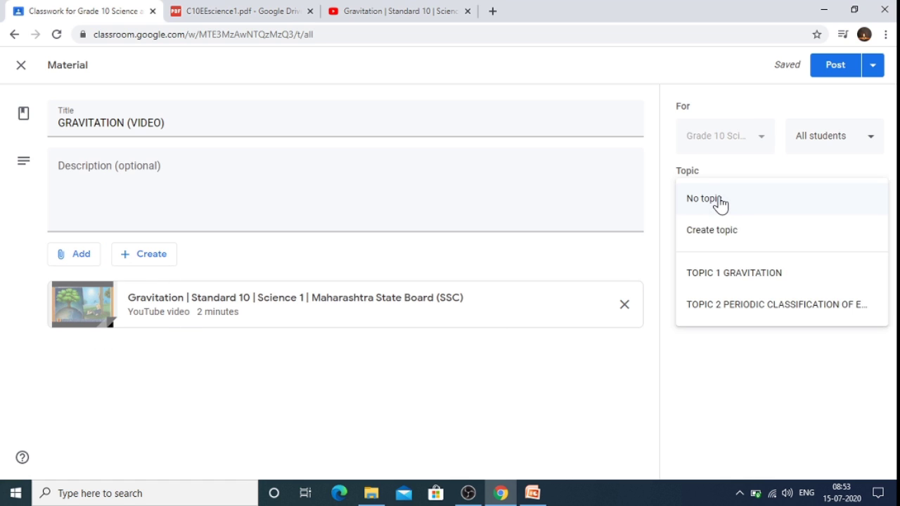
click(735, 276)
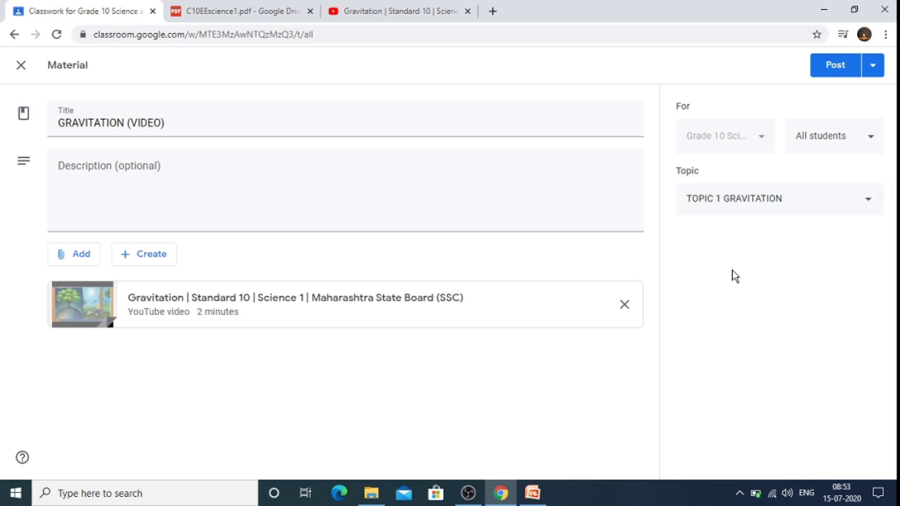
click(874, 70)
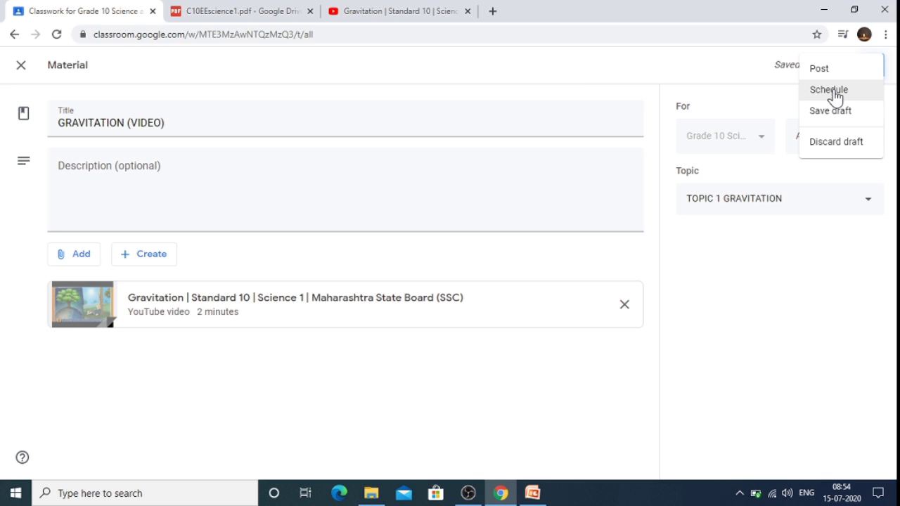
click(680, 60)
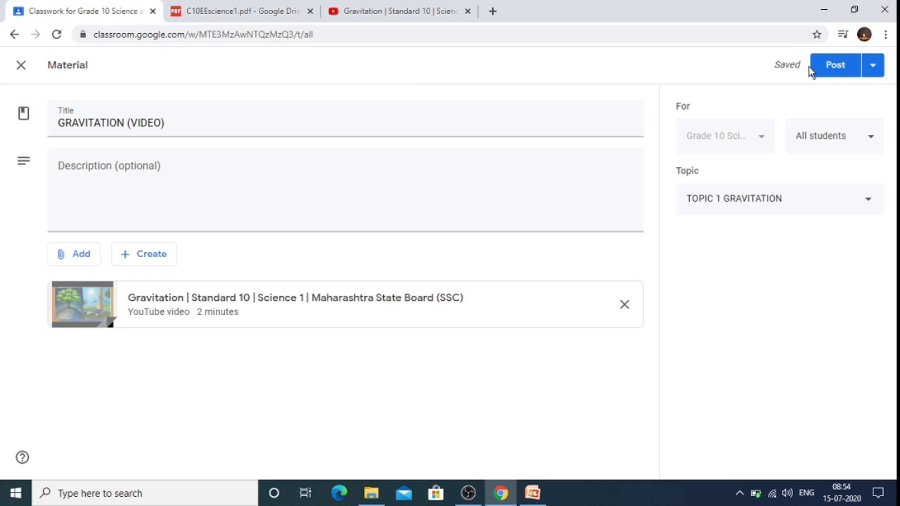
click(871, 70)
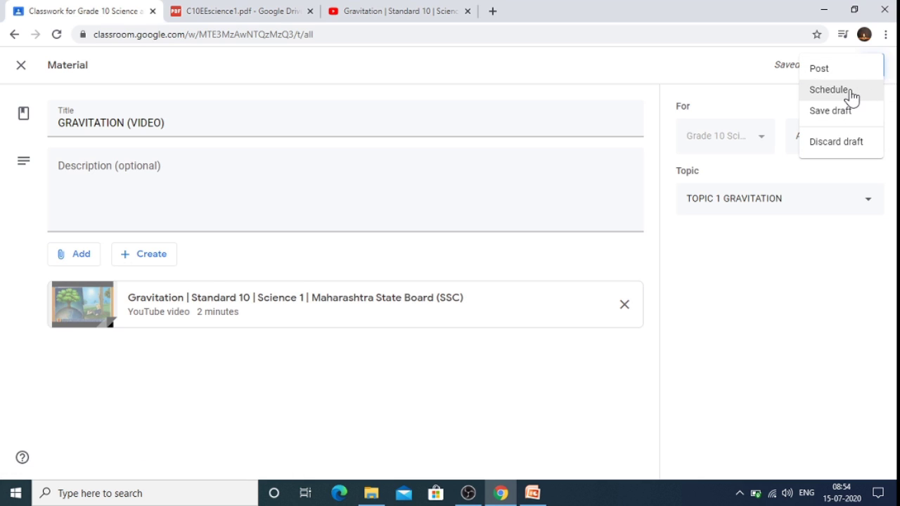
click(850, 92)
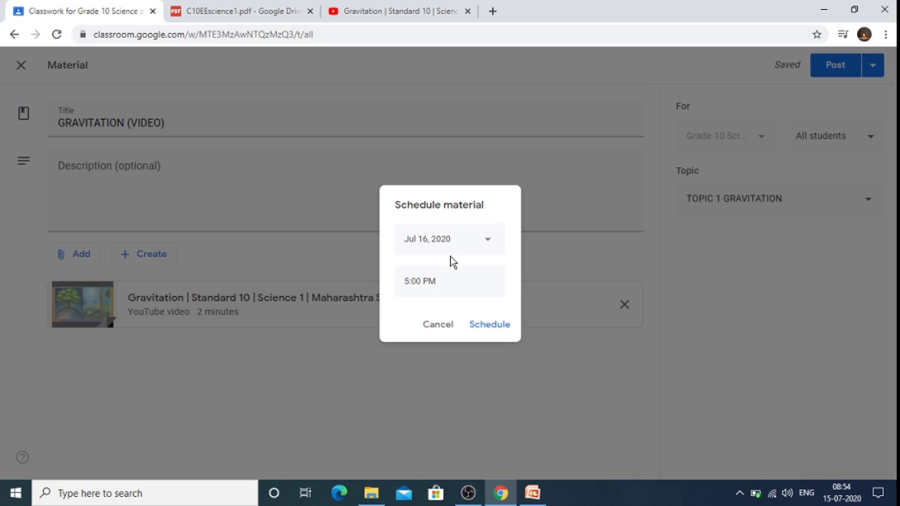
click(489, 325)
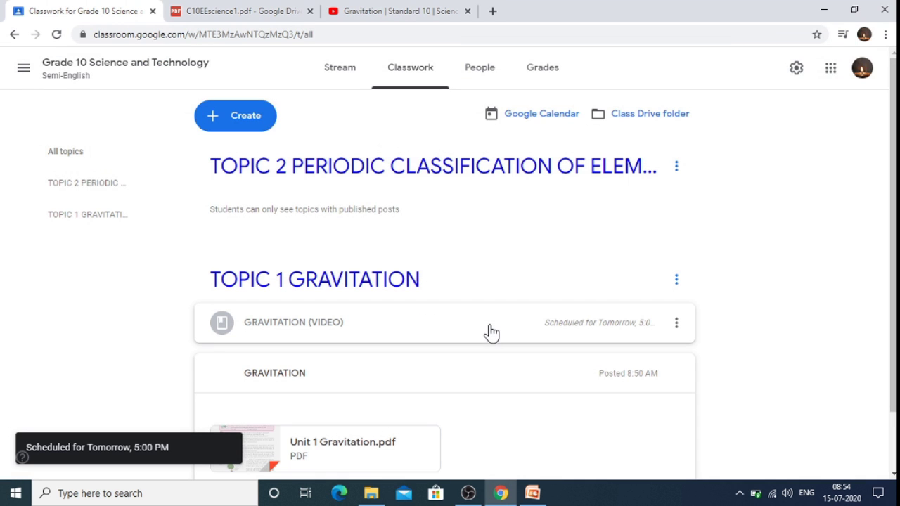
Start a new question in the class's classwork
scroll(893, 194, down, 1)
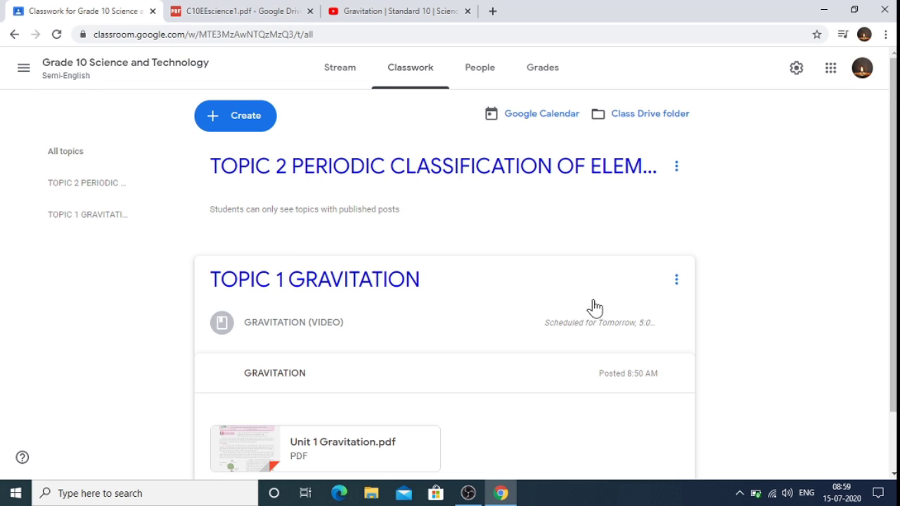
click(251, 123)
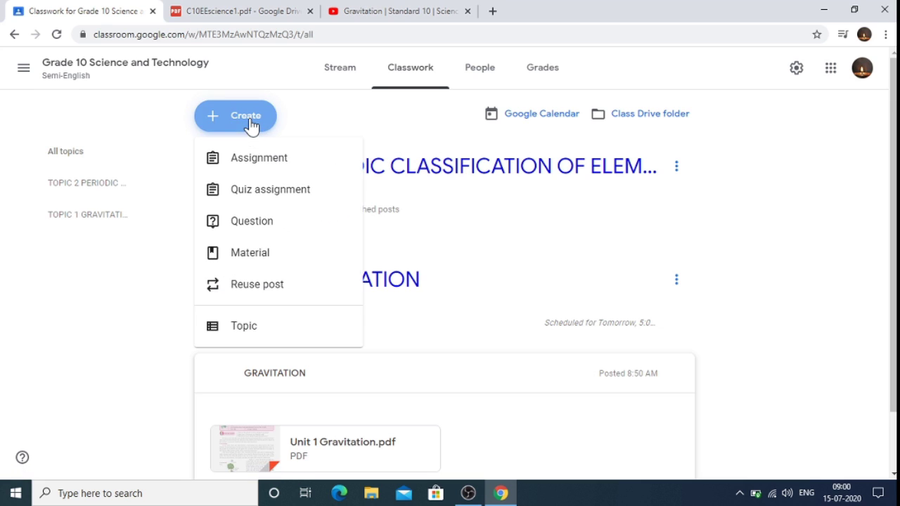
click(252, 224)
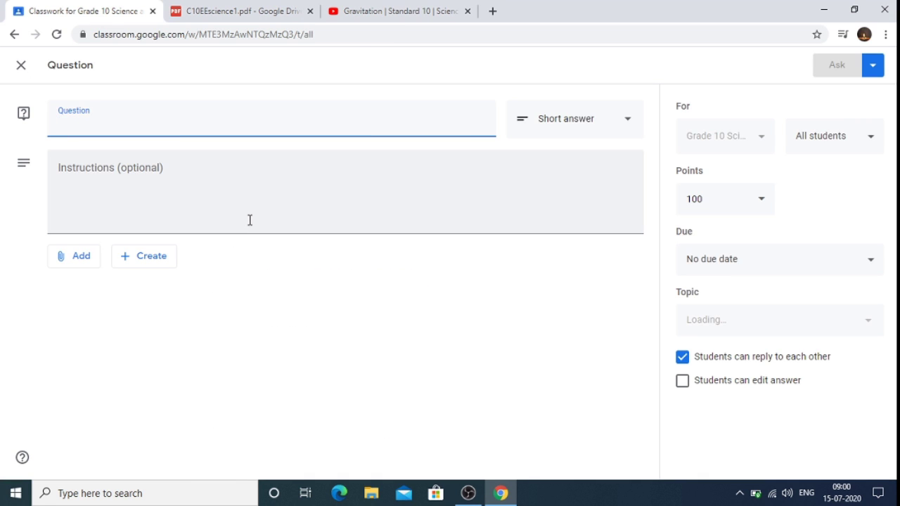